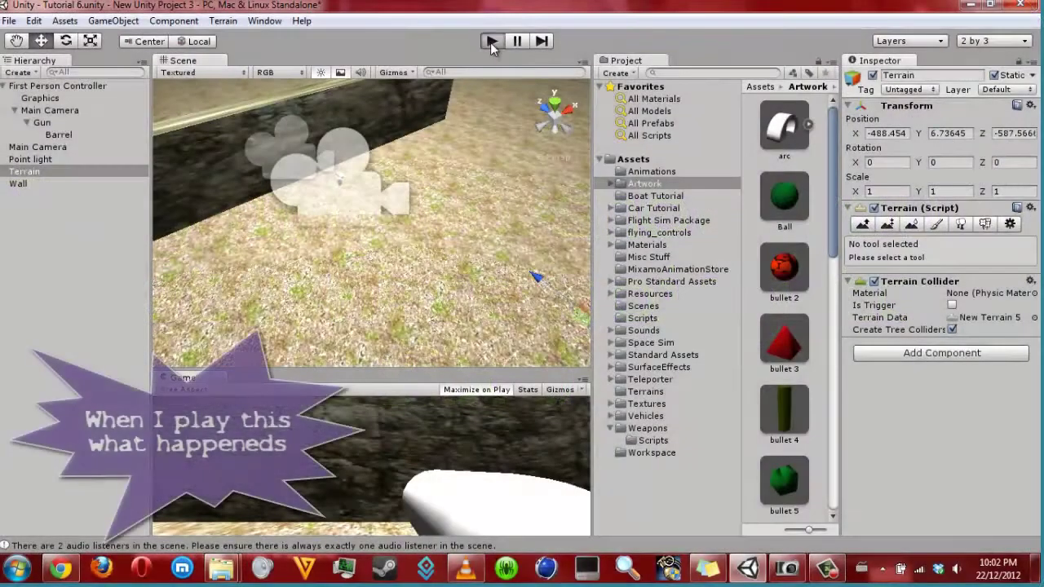
Start the game to watch the fired red balls pile up around the player.
click(489, 41)
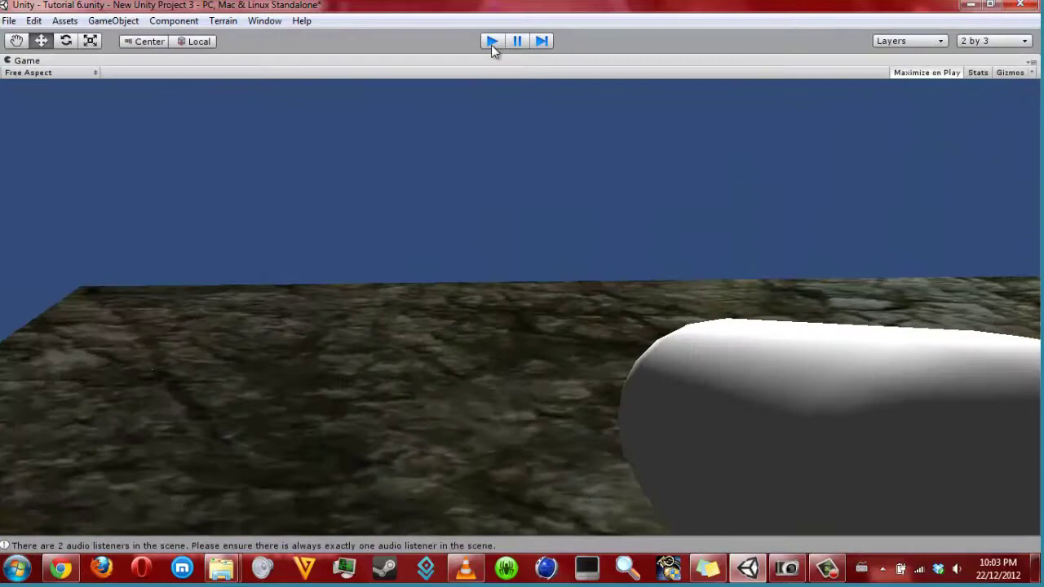
Stop play and add a Rigidbody to the First Person Controller.
click(491, 42)
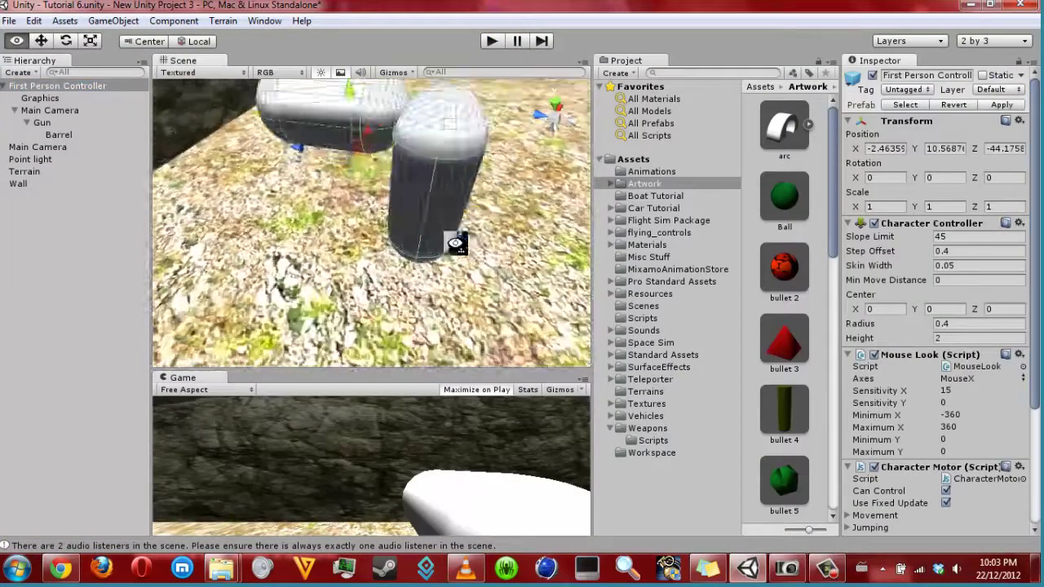
alt+drag(465, 187, 351, 196)
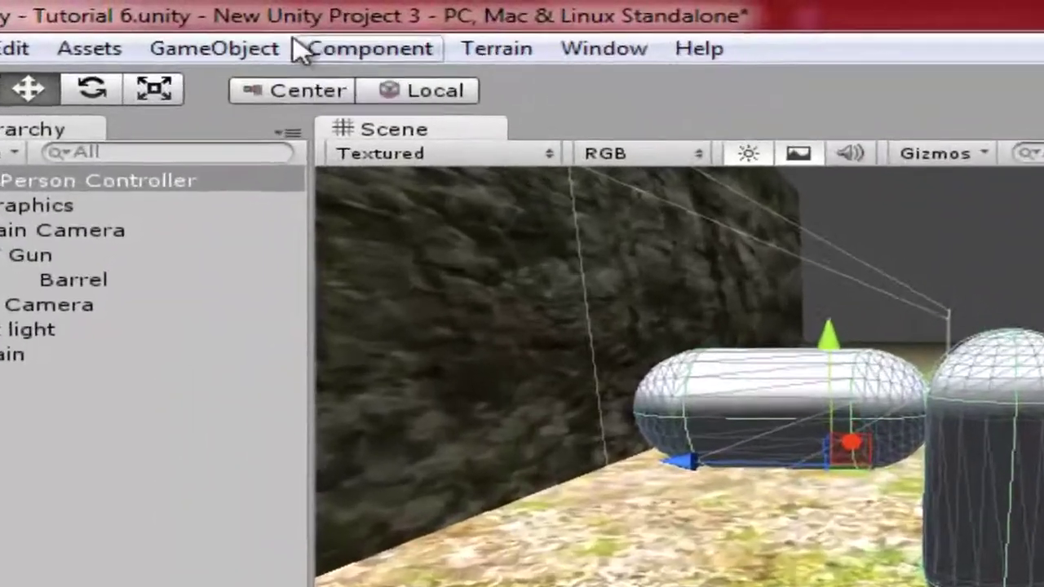
click(294, 40)
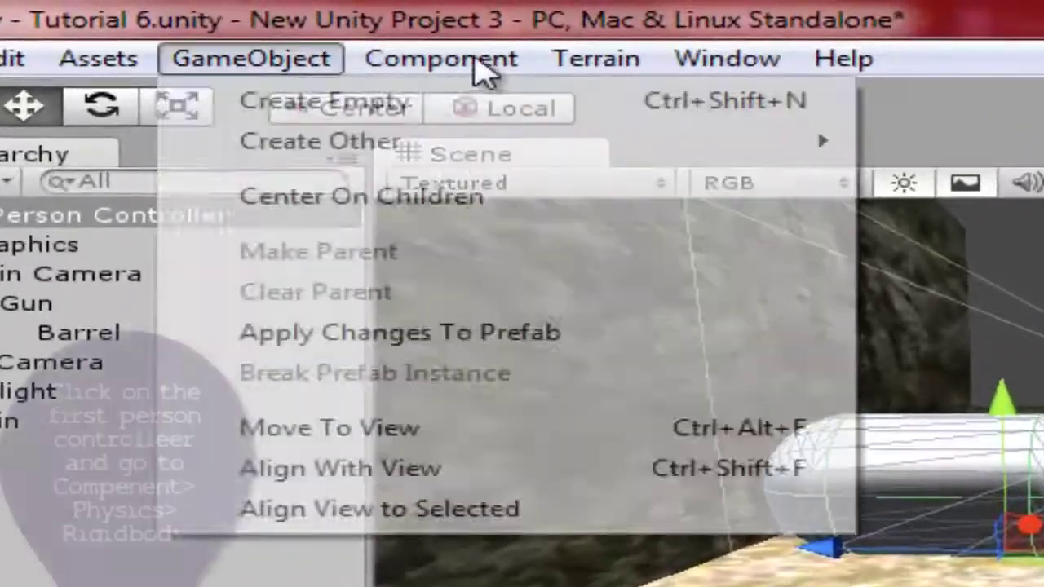
mouse_move(513, 233)
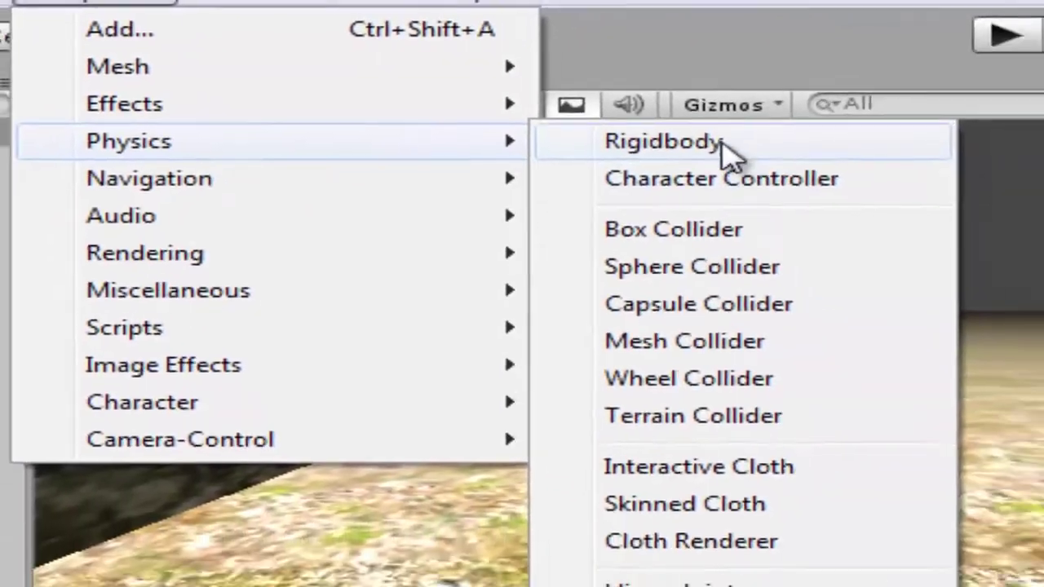
click(888, 176)
Give the Rigidbody drag 12.94, Is Kinematic on and Continuous collision detection.
drag(1037, 300, 1041, 481)
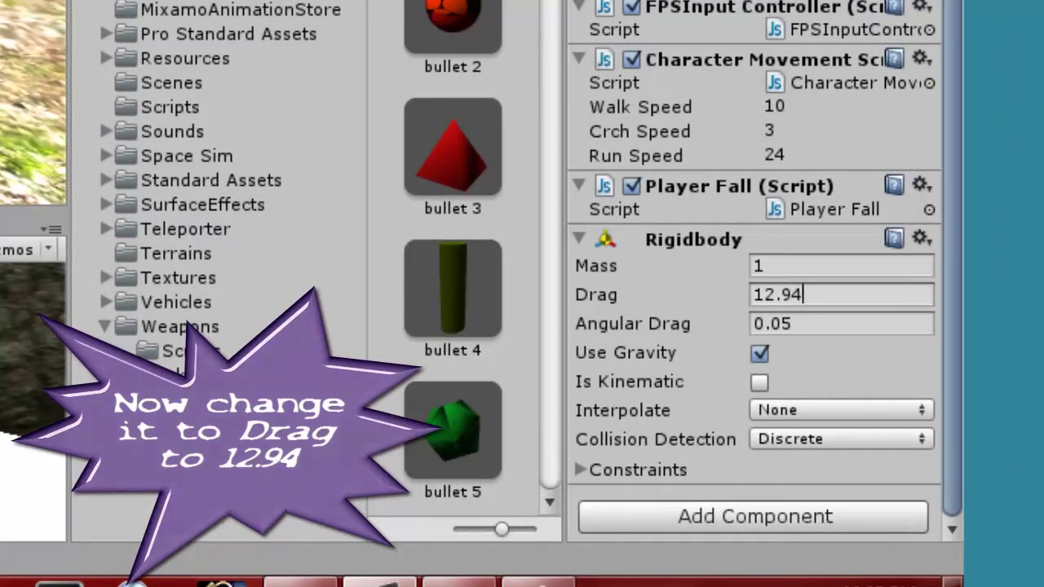
click(803, 442)
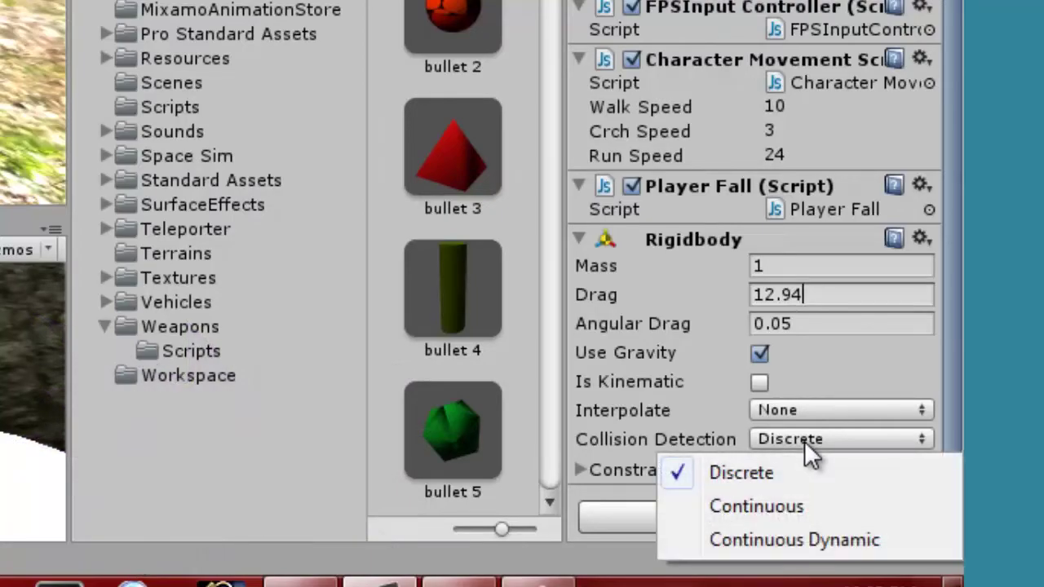
click(759, 382)
click(809, 433)
click(793, 504)
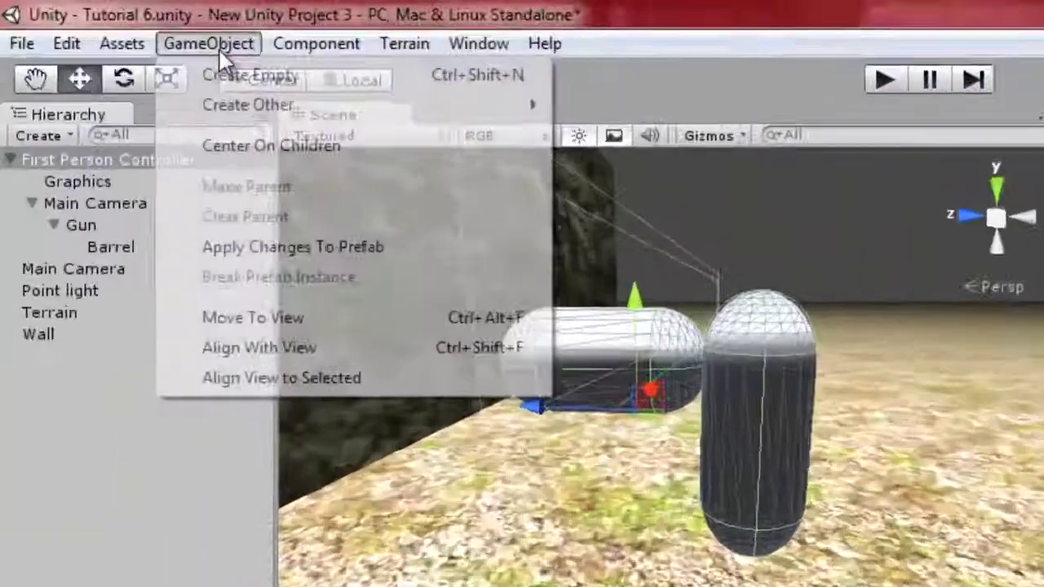
Add a Box Collider beside the Character Controller, sized -1.23, 3.41, 4.61.
mouse_move(281, 59)
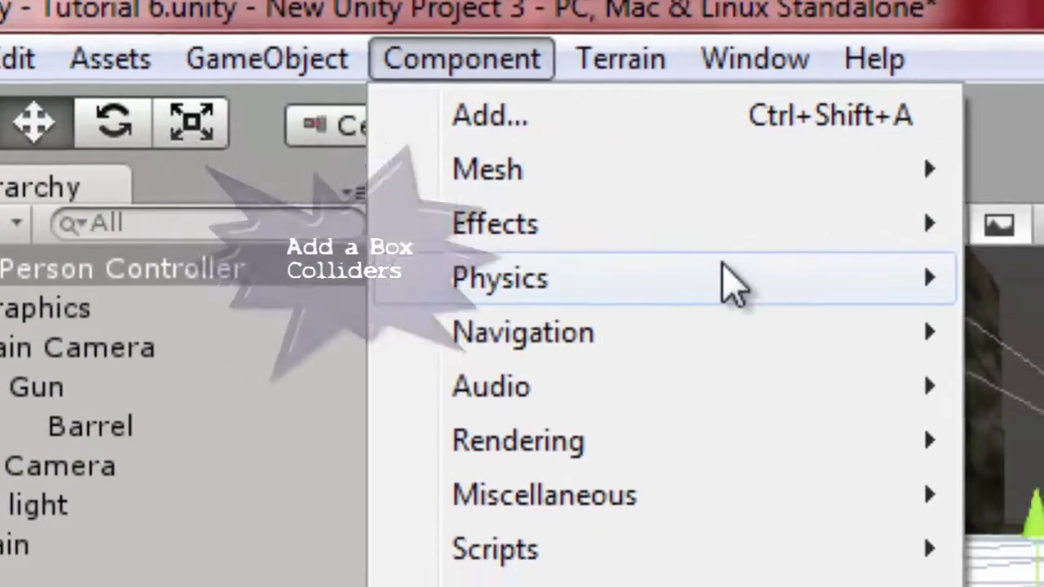
mouse_move(265, 98)
click(406, 140)
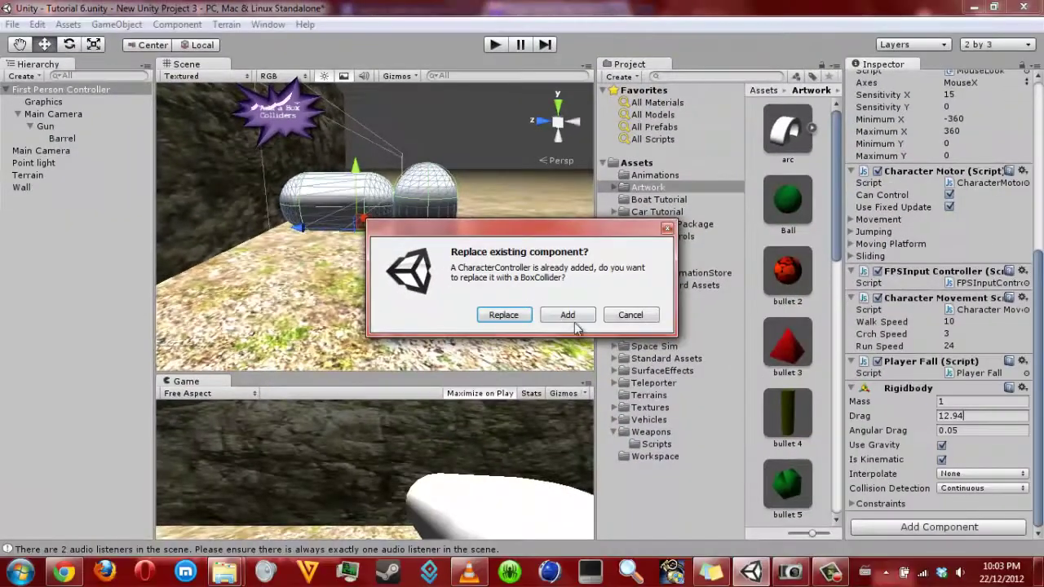
click(571, 317)
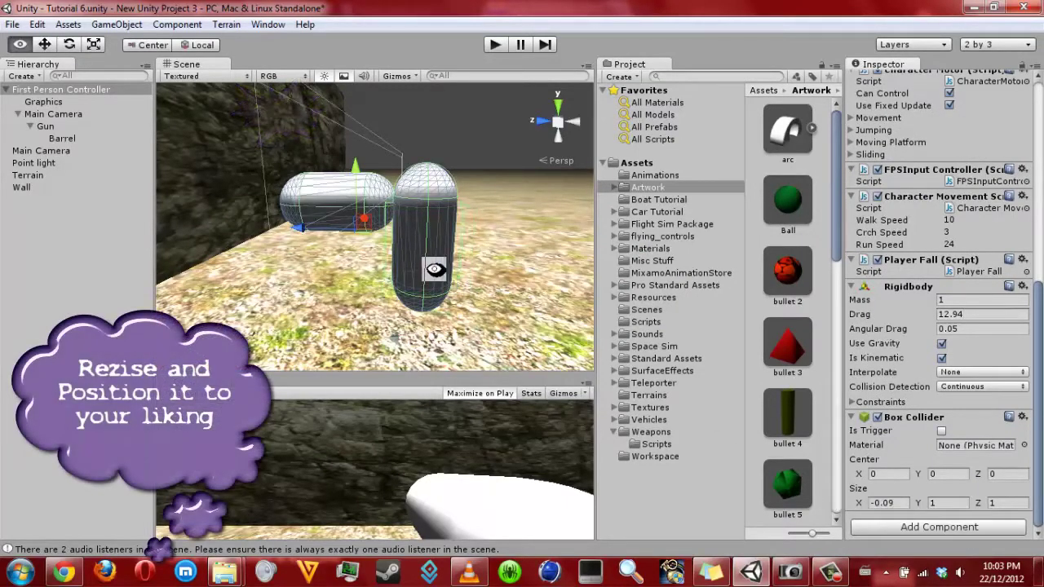
alt+drag(435, 269, 196, 258)
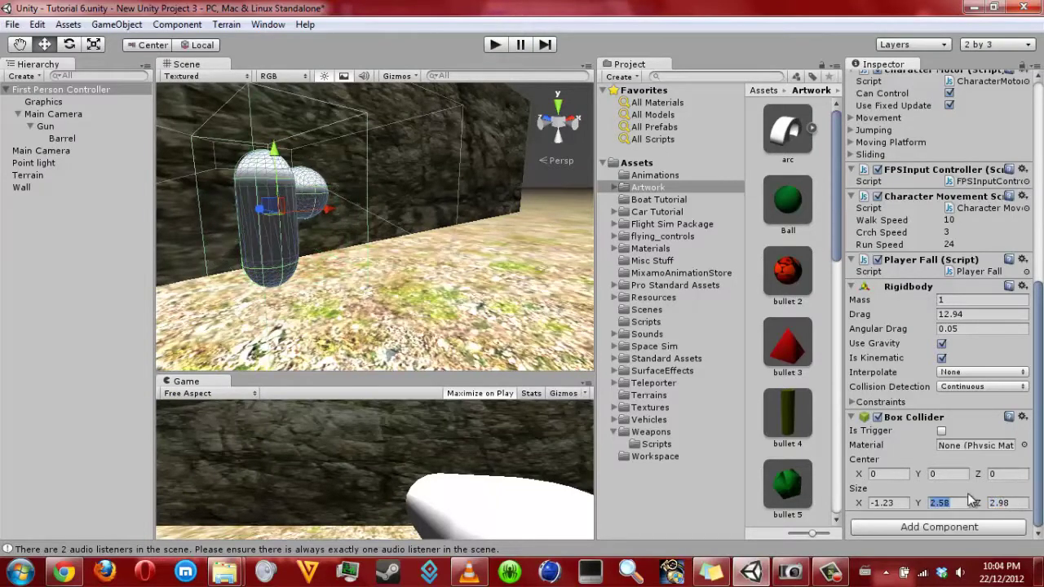
alt+drag(481, 292, 642, 255)
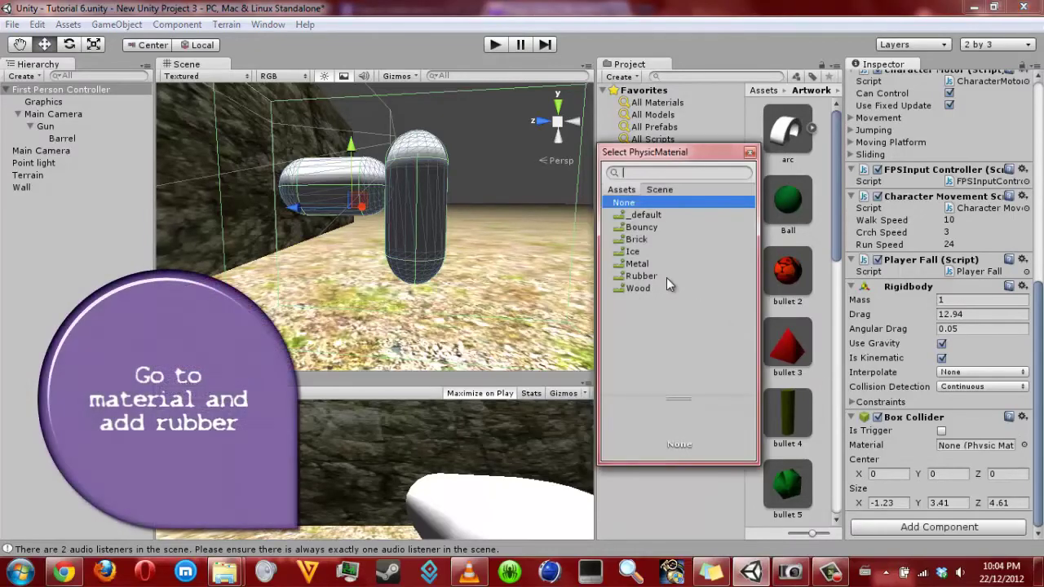
Assign the Rubber physic material to the player's Box Collider.
click(666, 278)
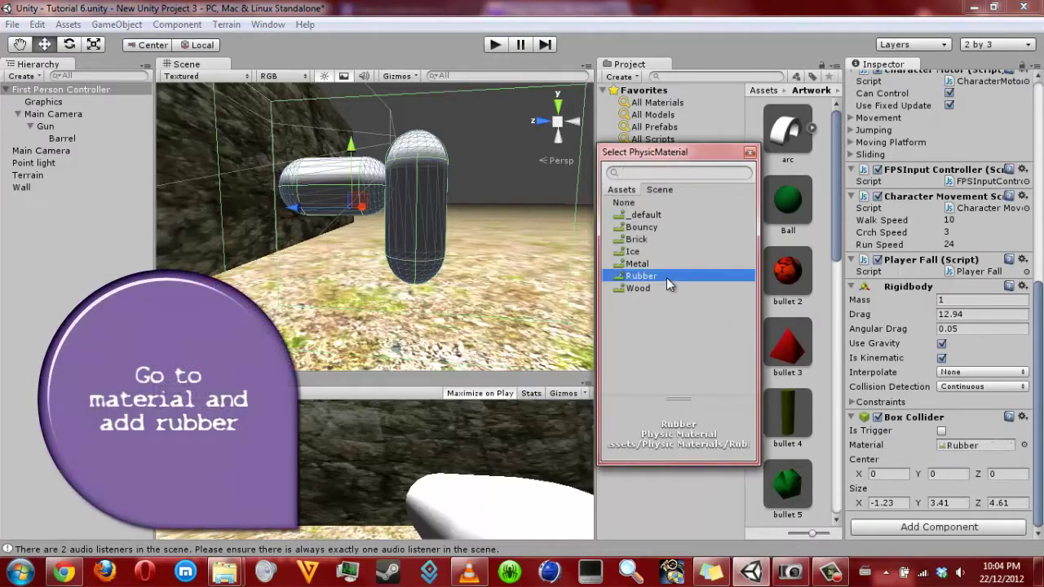
click(688, 493)
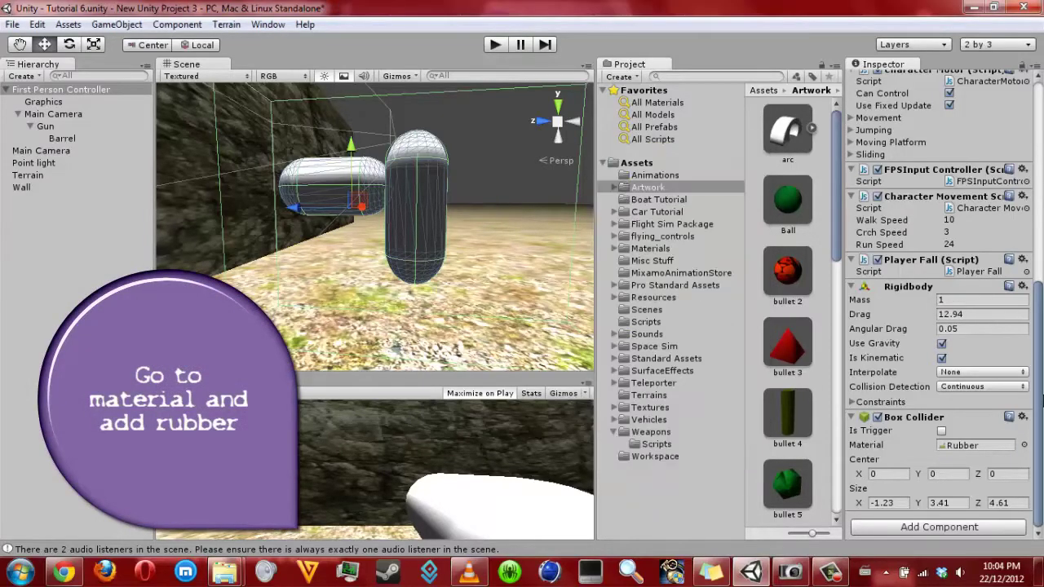
scroll(1042, 389, up, 2)
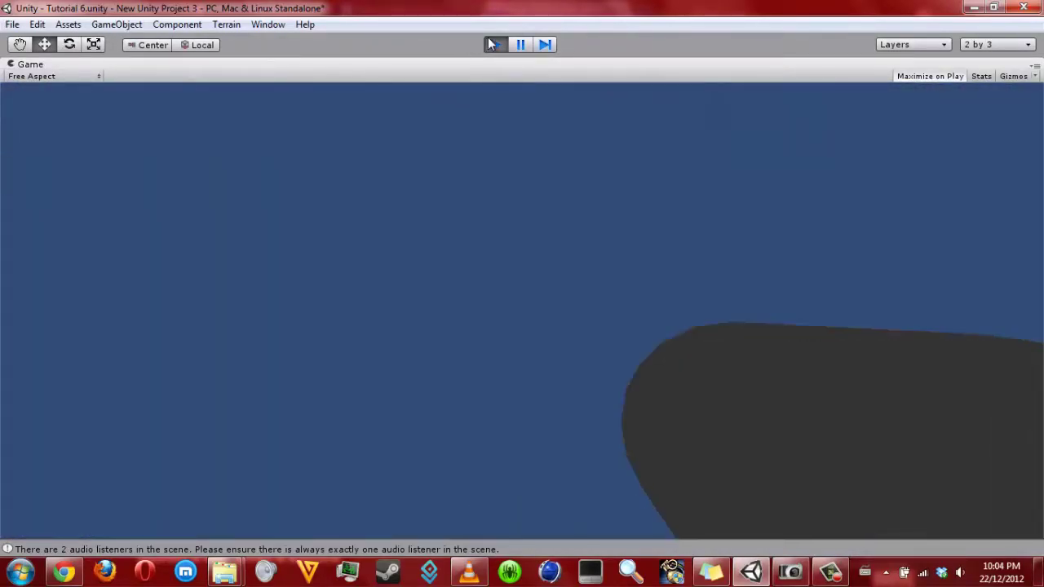
Stop play, toggle the player Rigidbody's Is Kinematic setting, and restart the game with Ctrl+P.
click(495, 45)
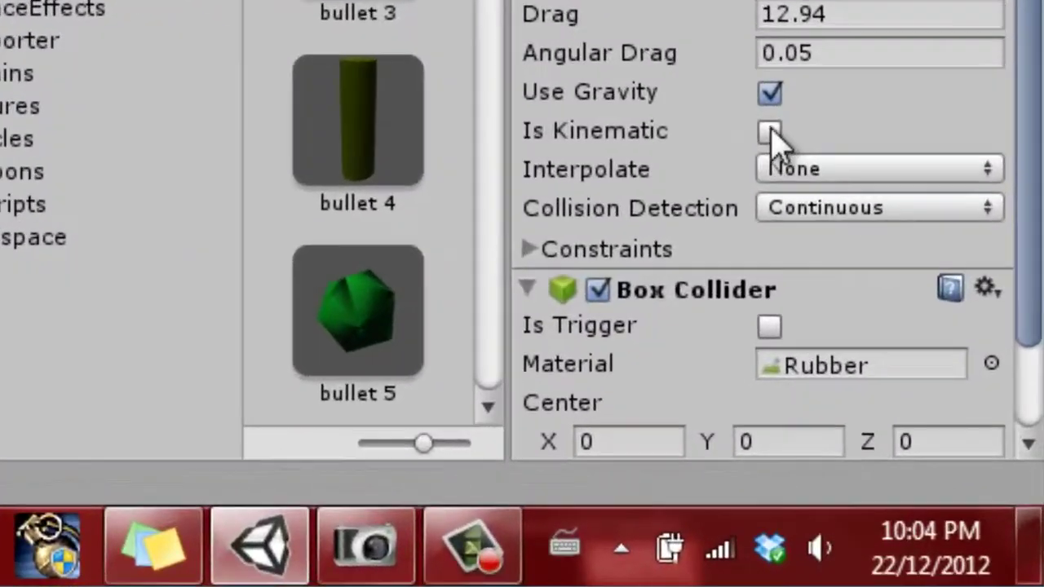
click(838, 245)
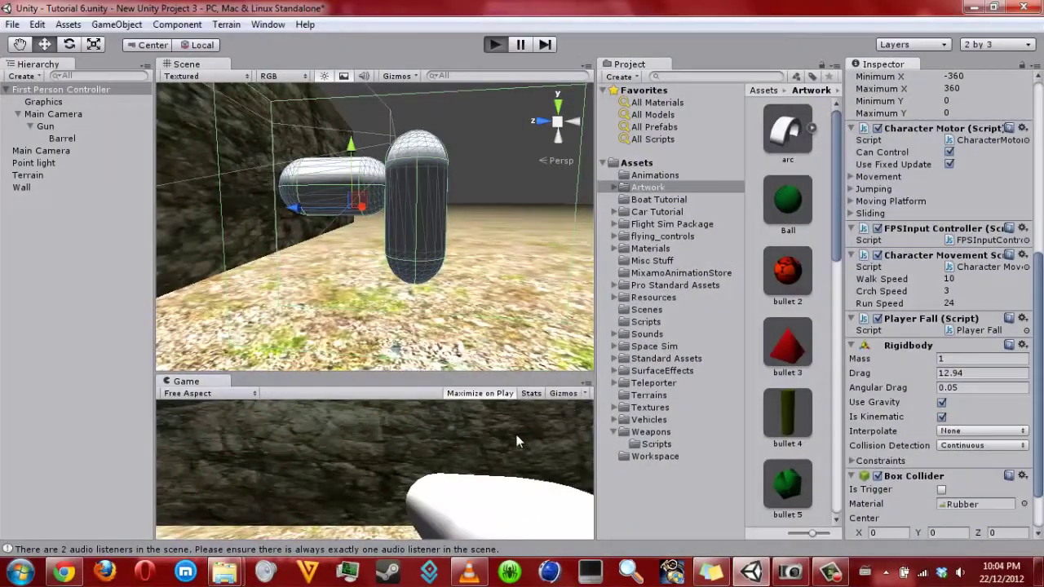
key(ctrl+p)
Fire streams of red balls across the ground and at the rock wall.
click(607, 429)
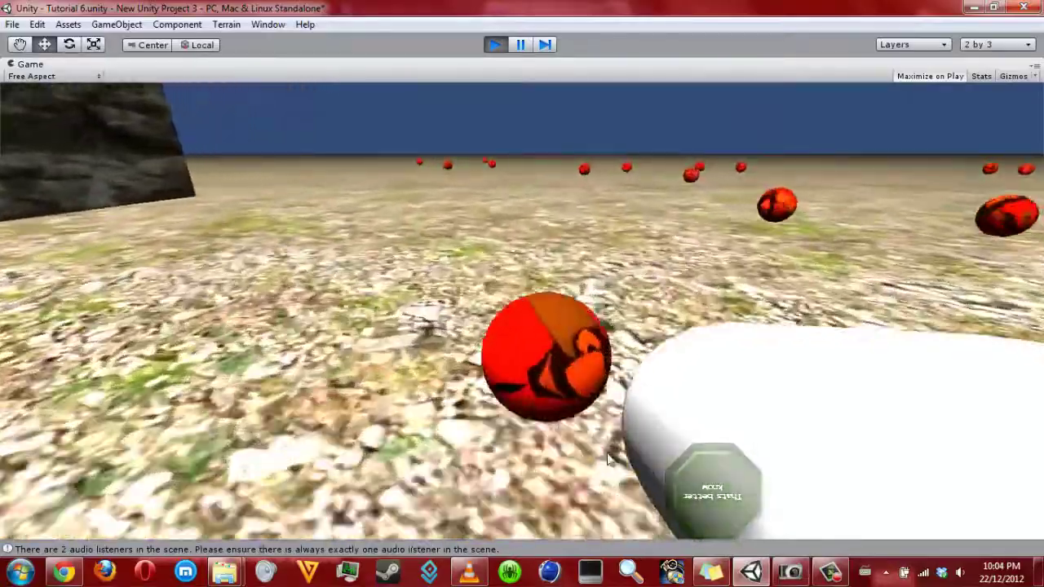
click(347, 422)
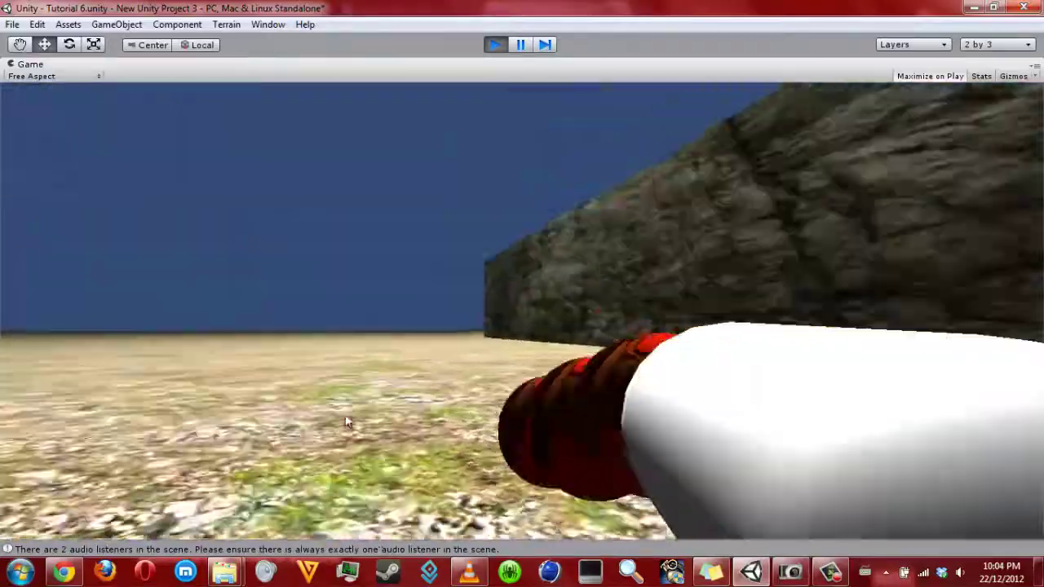
drag(346, 421, 369, 401)
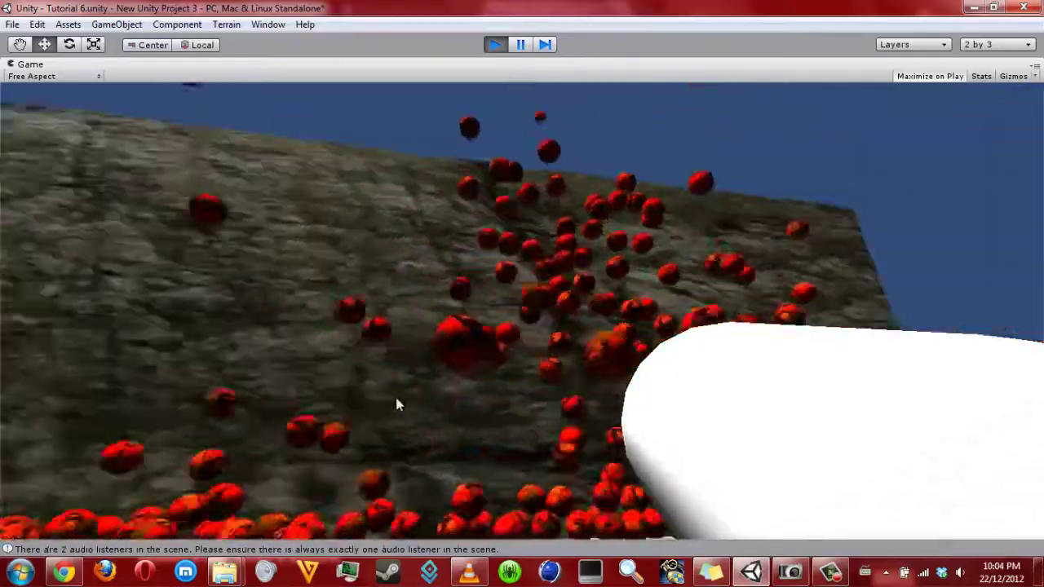
drag(369, 401, 412, 423)
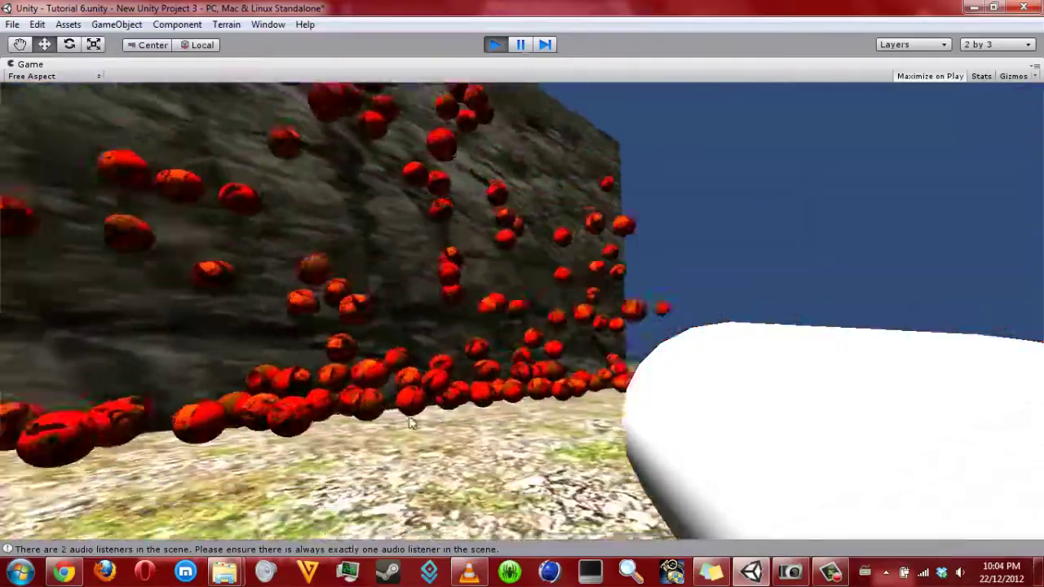
Walk the player through the scattered balls, across the field and along the walls.
key(w)
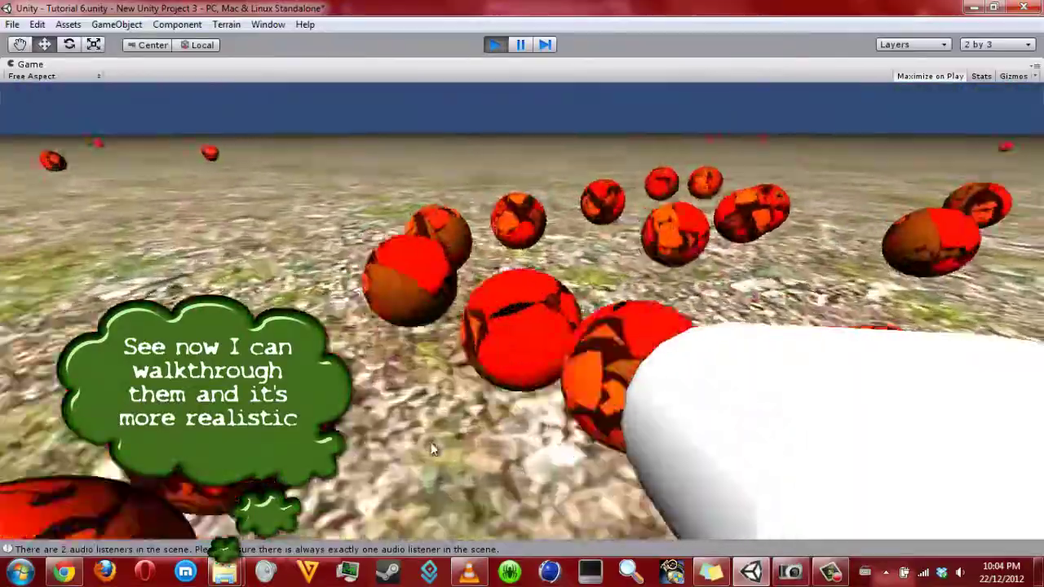
key(w)
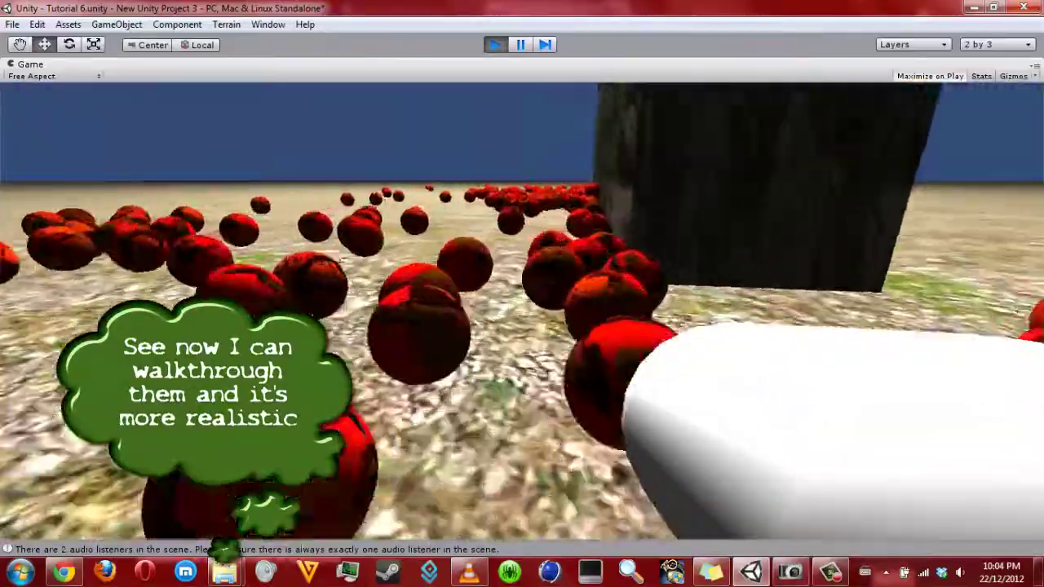
key(w)
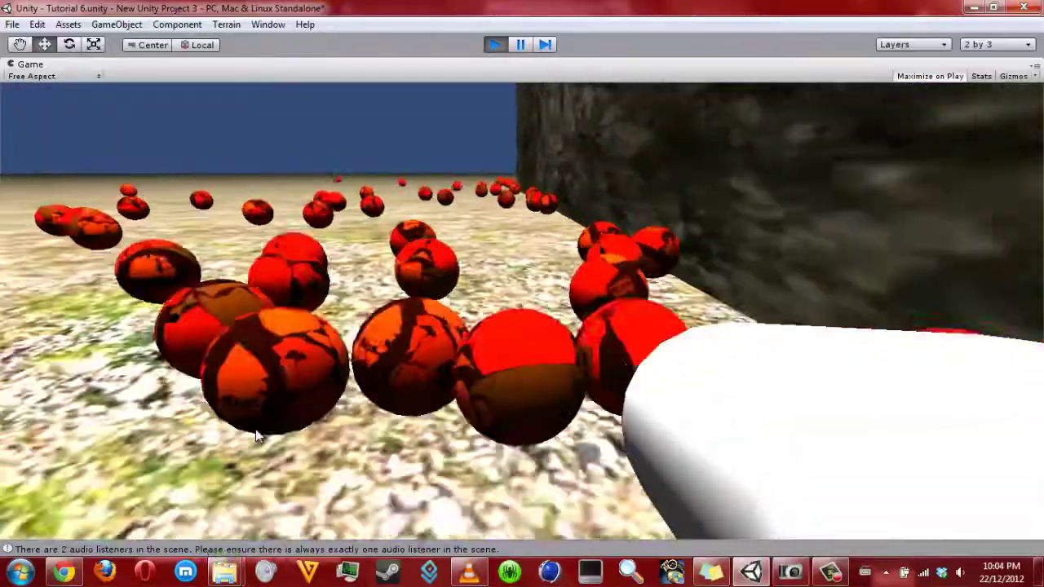
key(w)
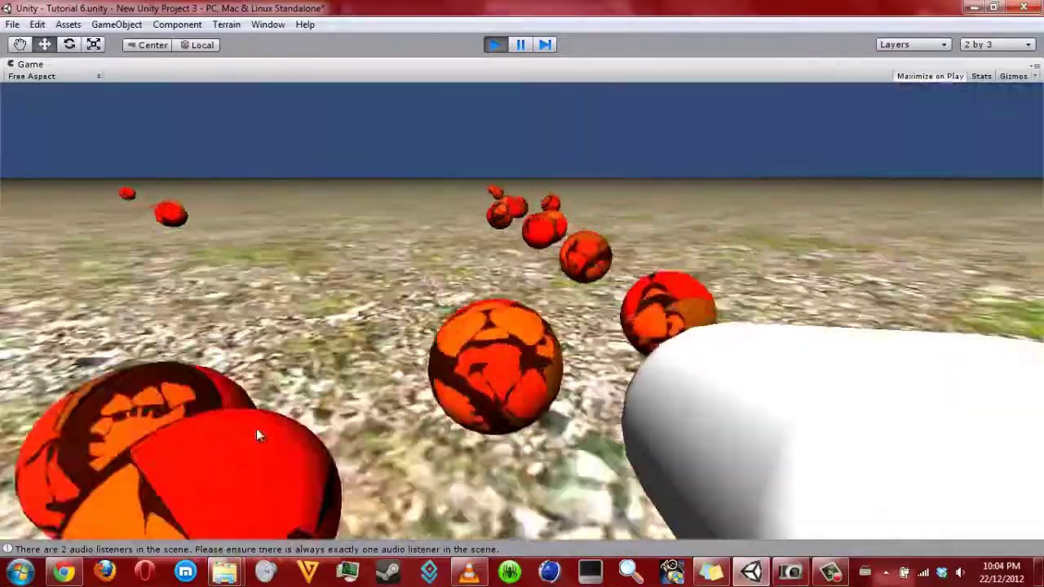
key(w)
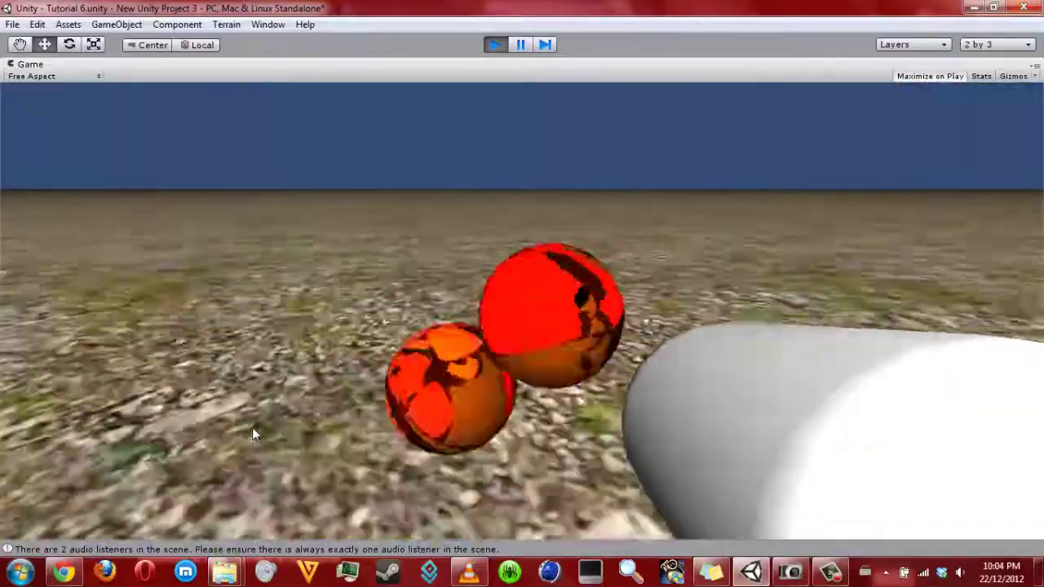
key(w)
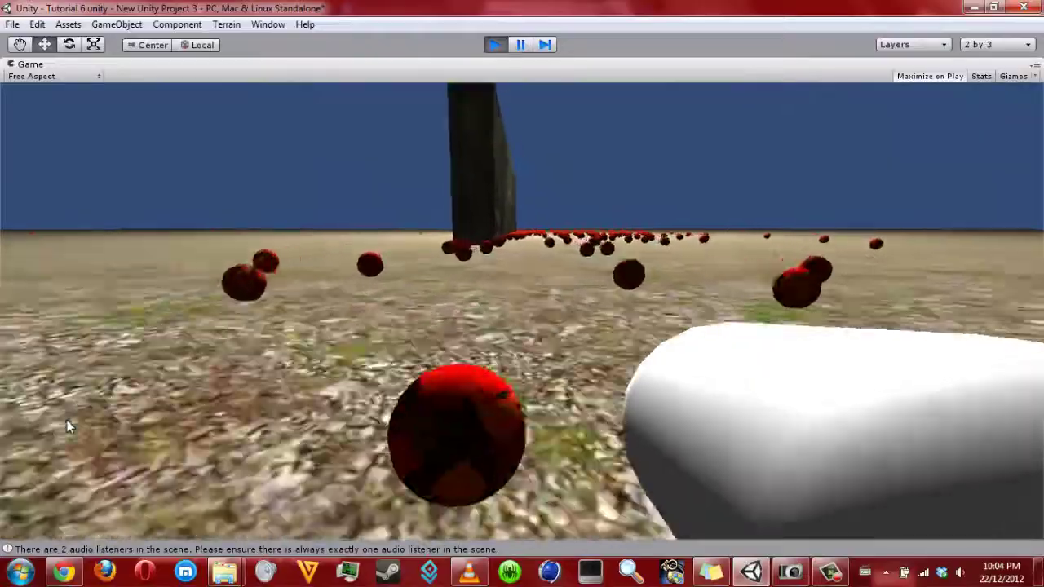
key(w)
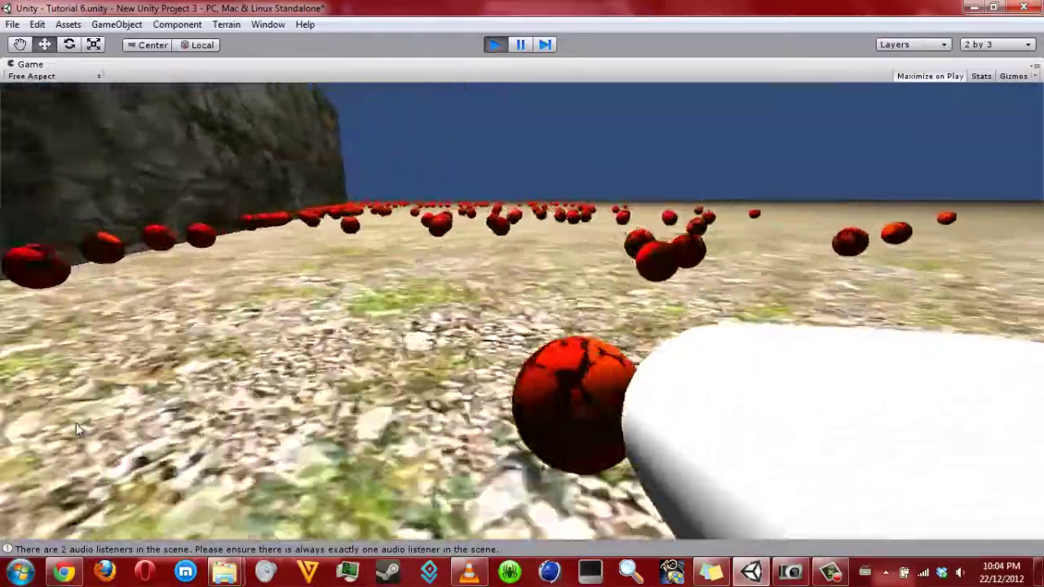
key(w)
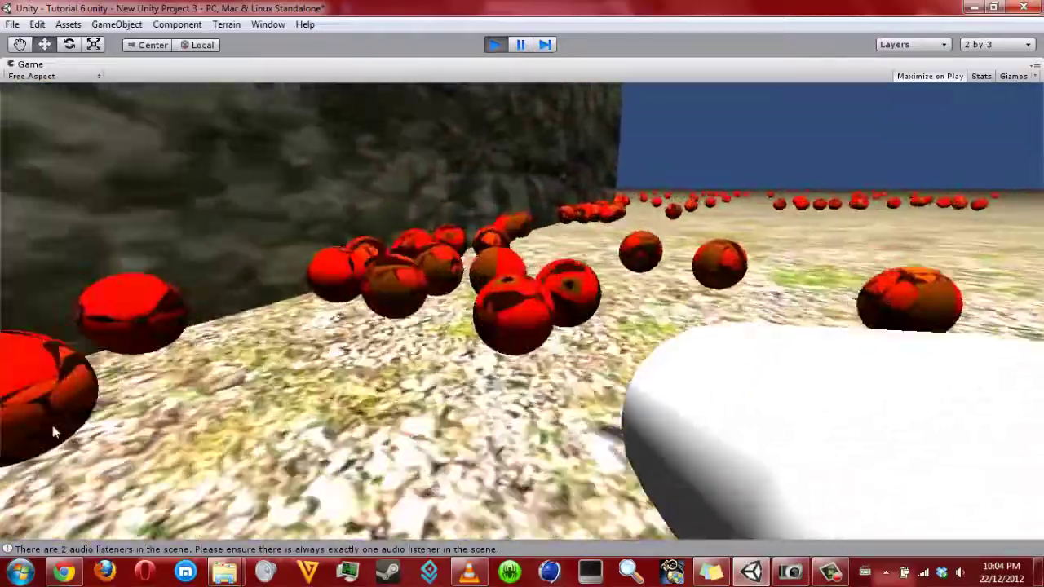
key(w)
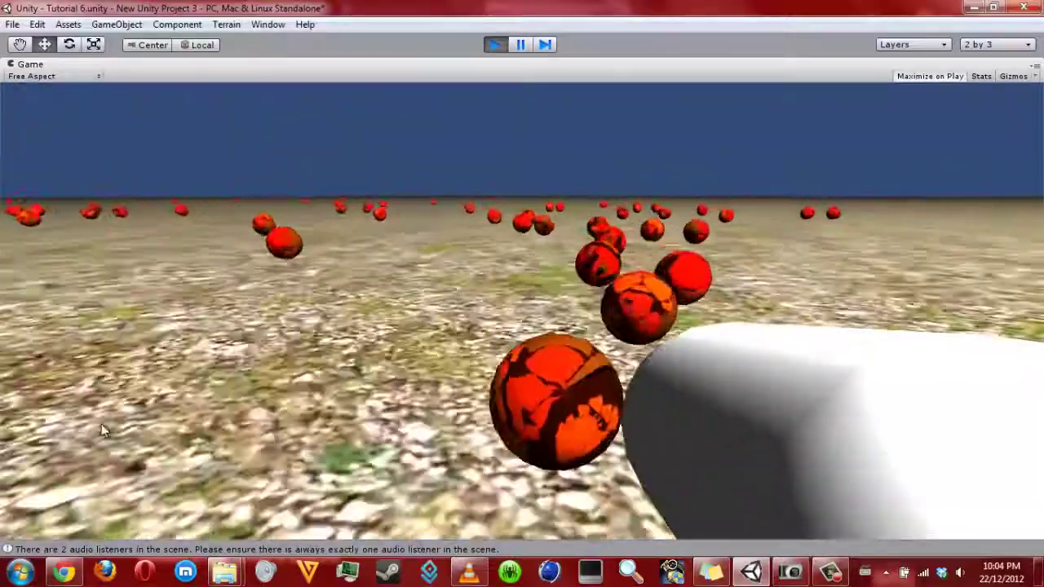
key(w)
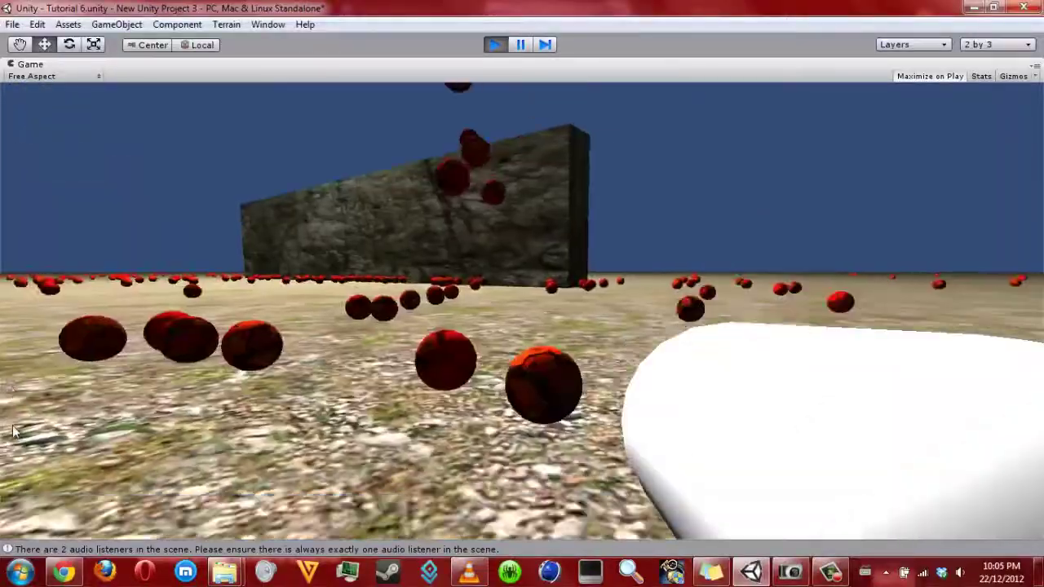
key(w)
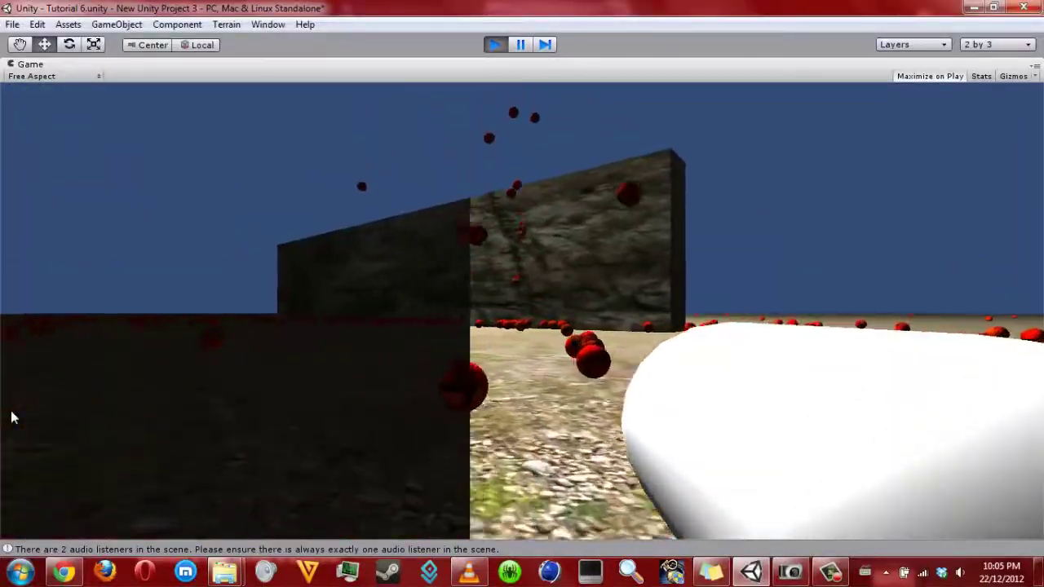
key(w)
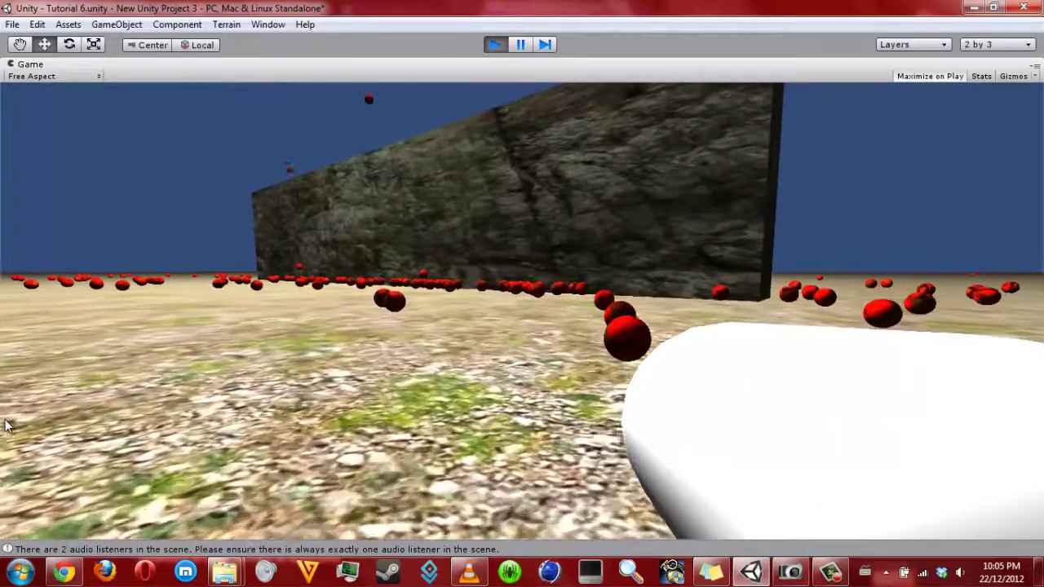
Stop play and give bullet 2's Sphere Collider the Bouncy physic material, with mass 30.
click(493, 47)
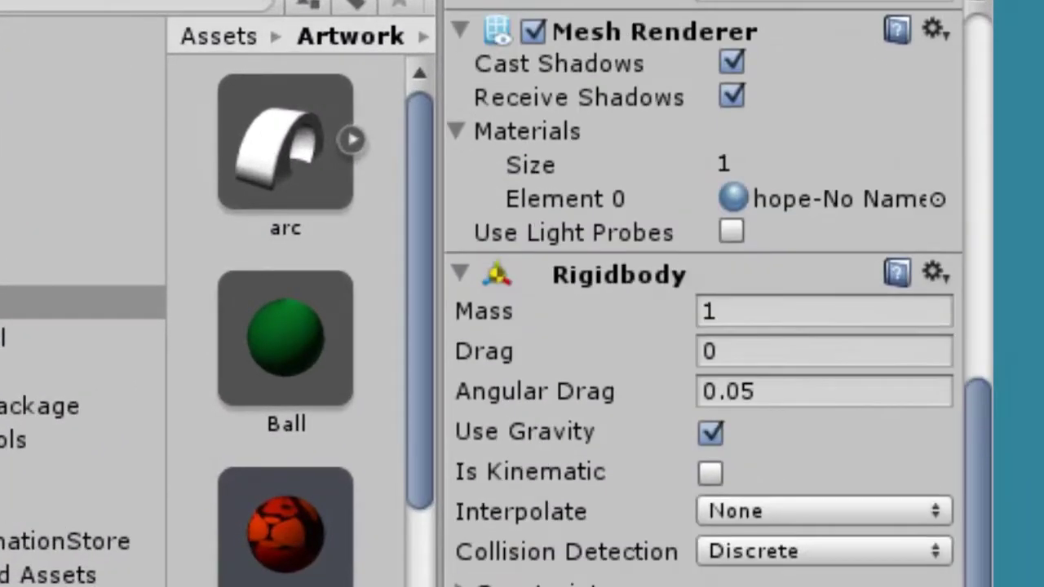
scroll(602, 282, up, 5)
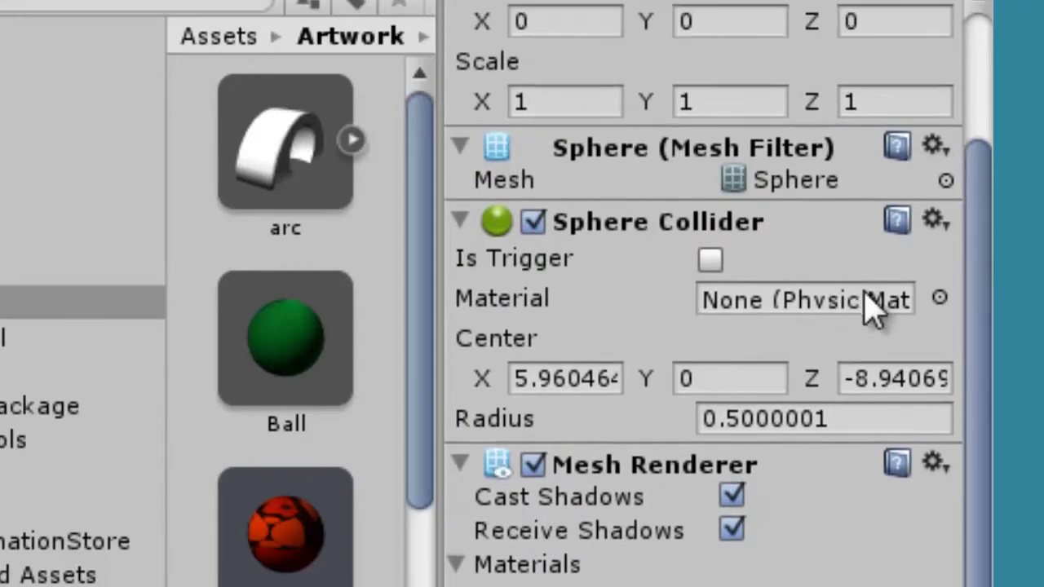
click(938, 300)
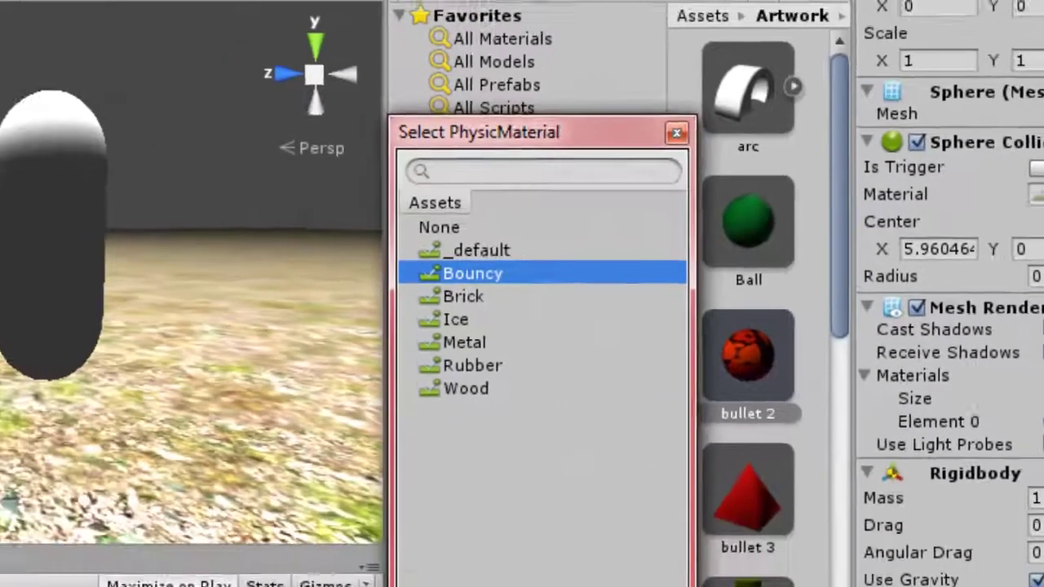
click(774, 467)
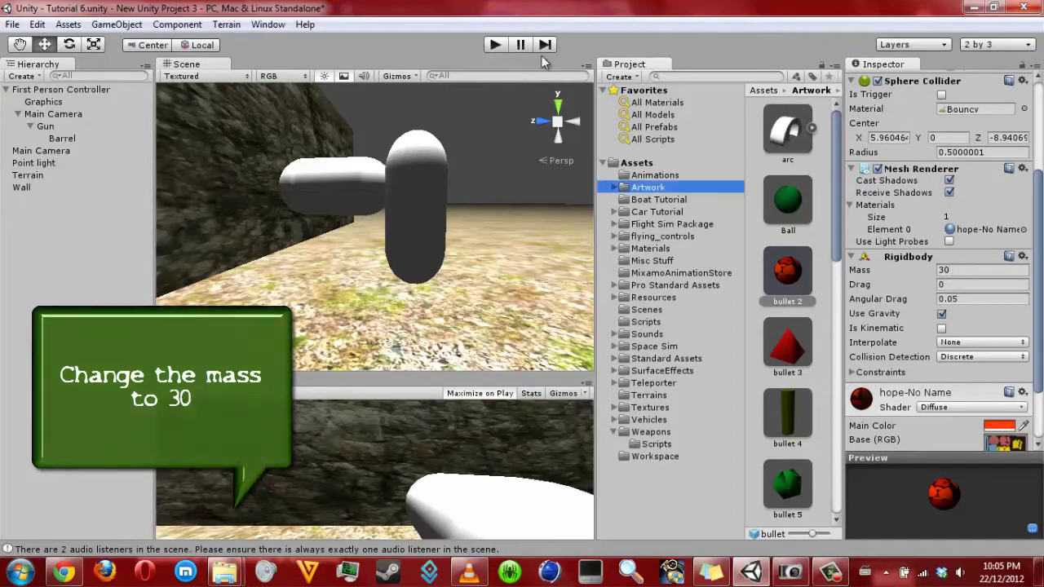
Start the game and fire several bursts of bouncy red balls toward the rock wall.
click(495, 45)
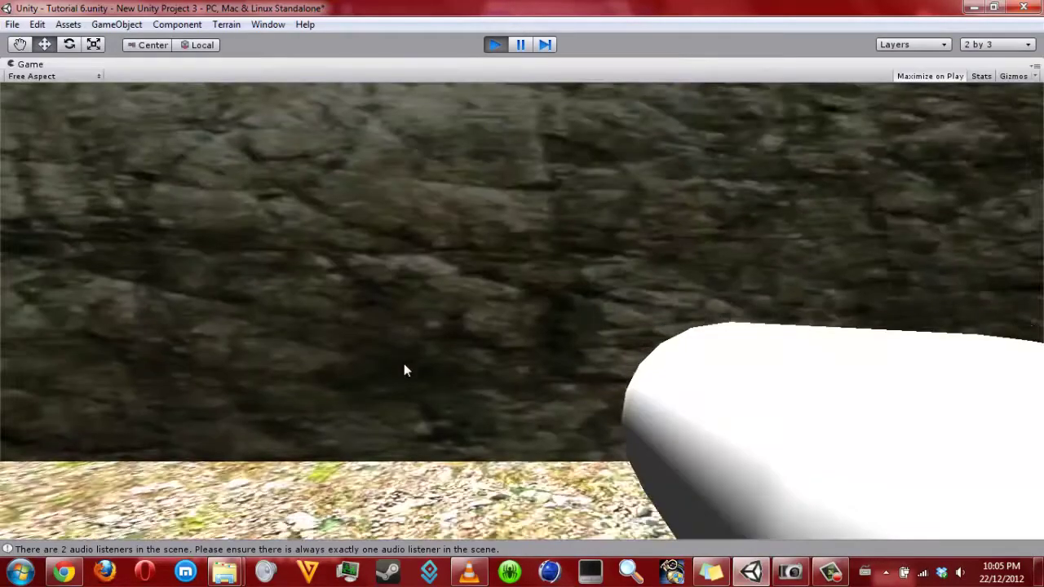
click(422, 204)
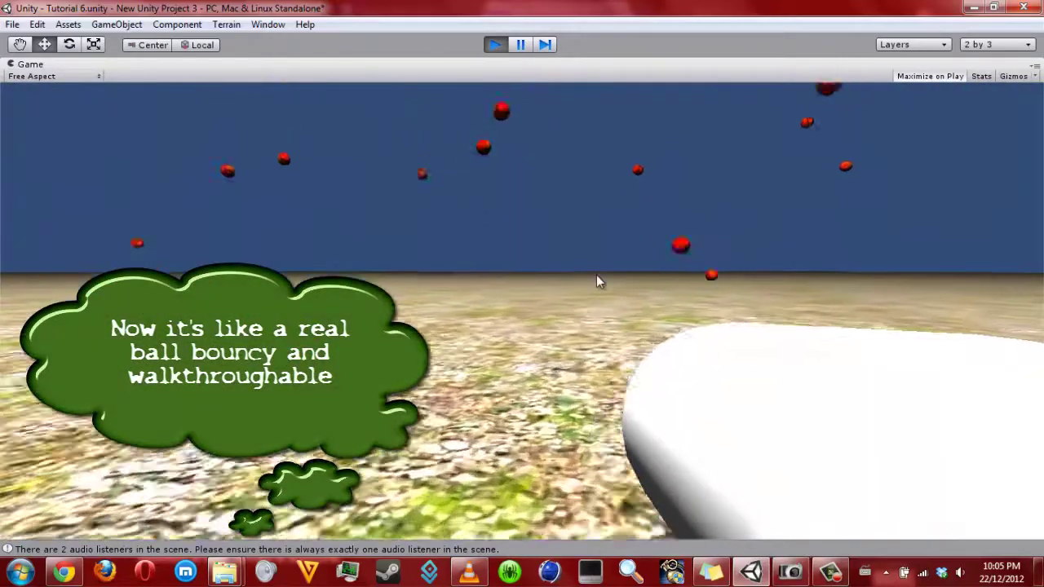
click(598, 261)
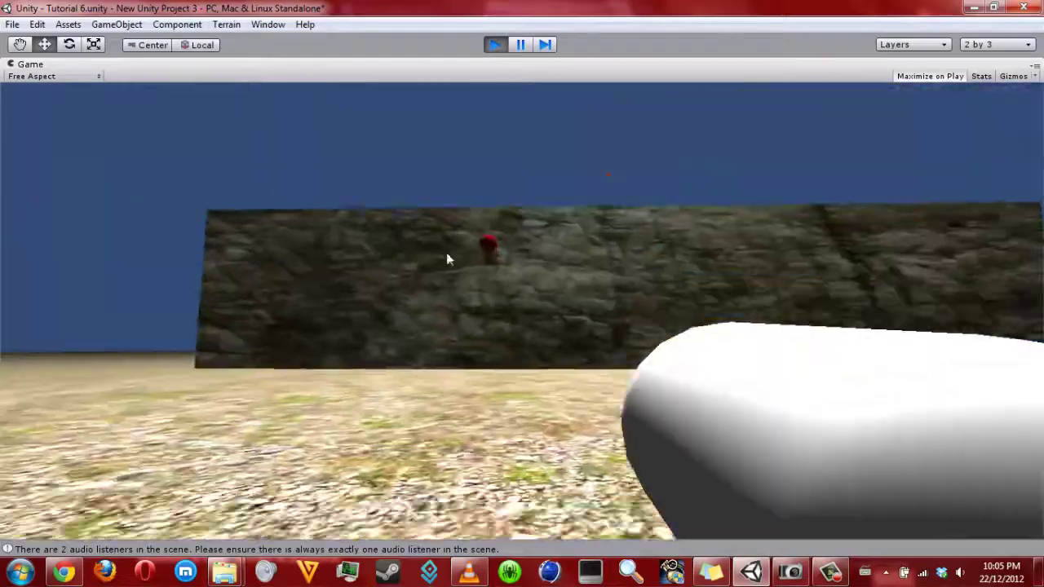
click(447, 252)
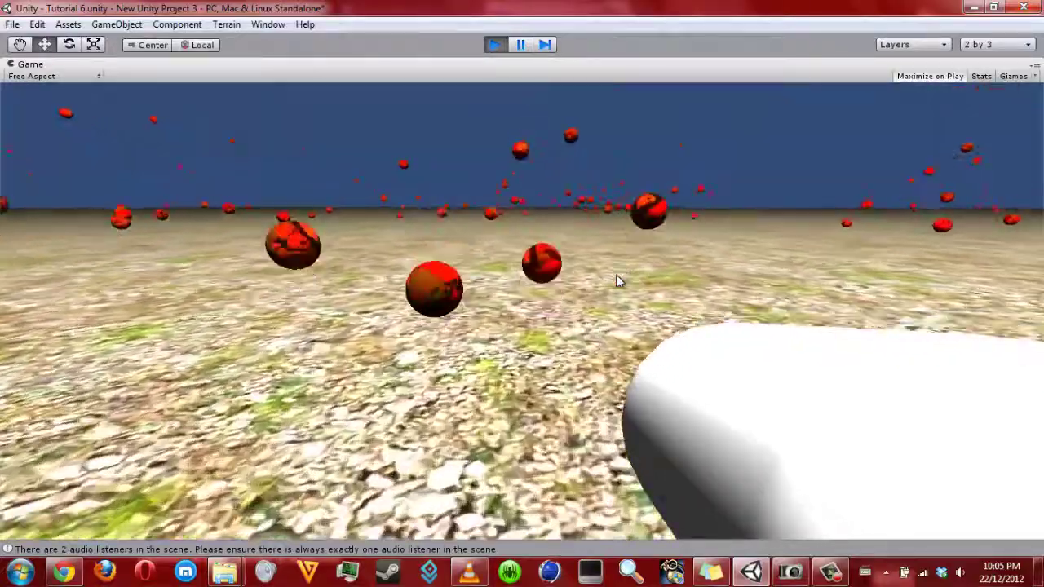
Look up at the sky, then turn until the stone wall sits on the left.
mouse_move(617, 282)
mouse_down()
mouse_move(613, 180)
mouse_move(596, 162)
mouse_up()
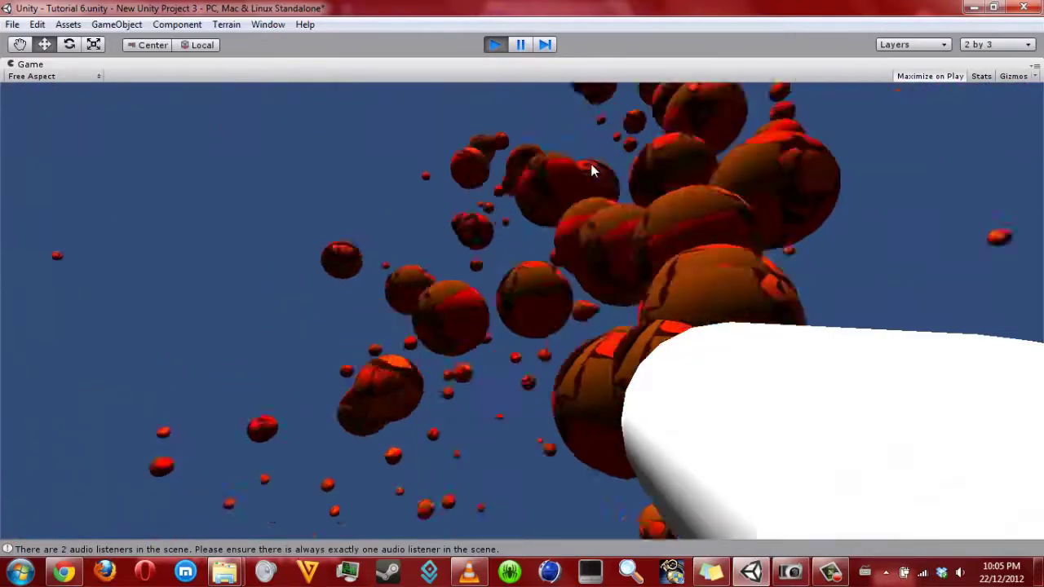
mouse_move(596, 163)
mouse_down()
mouse_move(587, 243)
mouse_move(599, 105)
mouse_move(520, 200)
mouse_up()
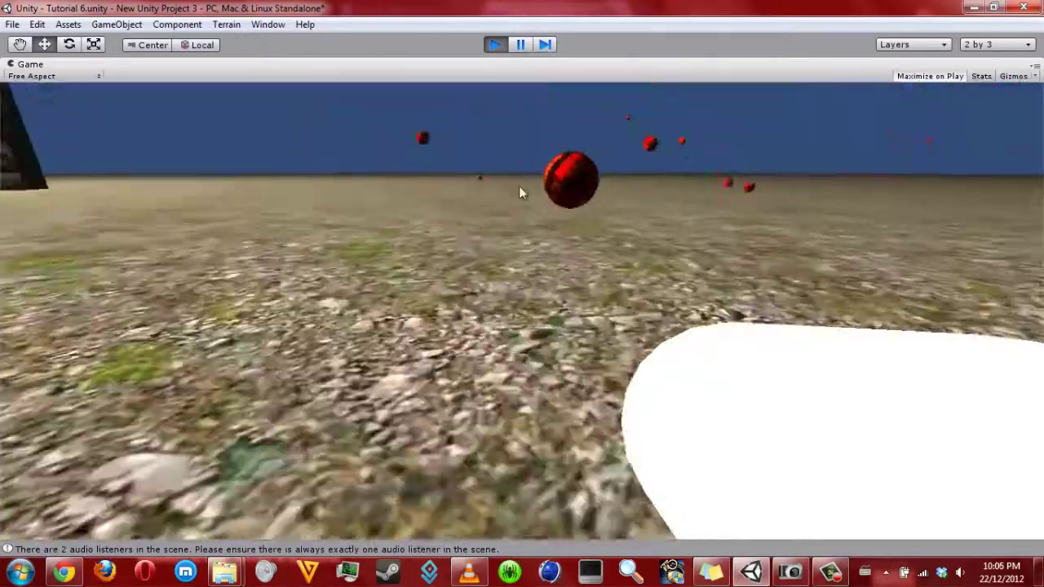
drag(520, 193, 426, 193)
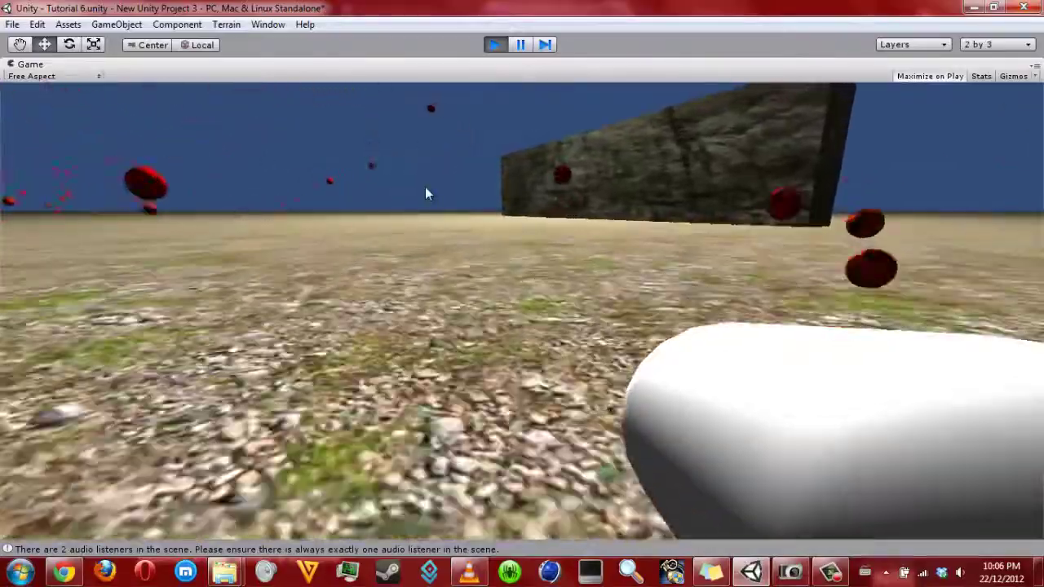
mouse_move(424, 187)
mouse_down()
mouse_move(435, 174)
mouse_move(491, 182)
mouse_move(478, 190)
mouse_move(495, 193)
mouse_move(457, 196)
mouse_move(489, 190)
mouse_move(343, 171)
mouse_move(336, 149)
mouse_move(343, 212)
mouse_up()
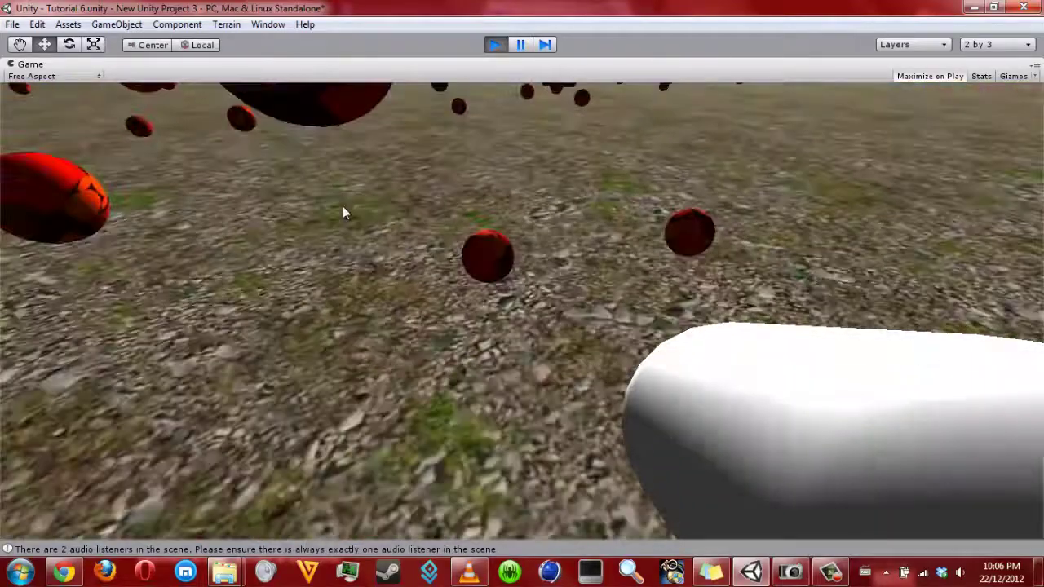